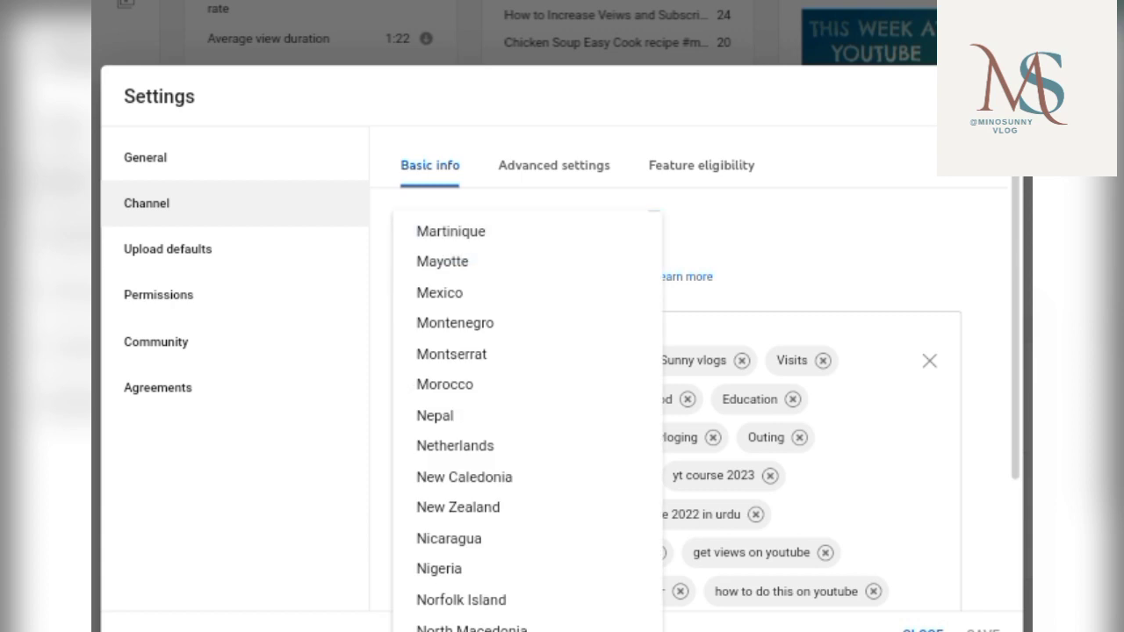
Step: Dismiss the country list and review the channel's advanced settings, including audience, automatic captions, advertisements and clips
key("Escape")
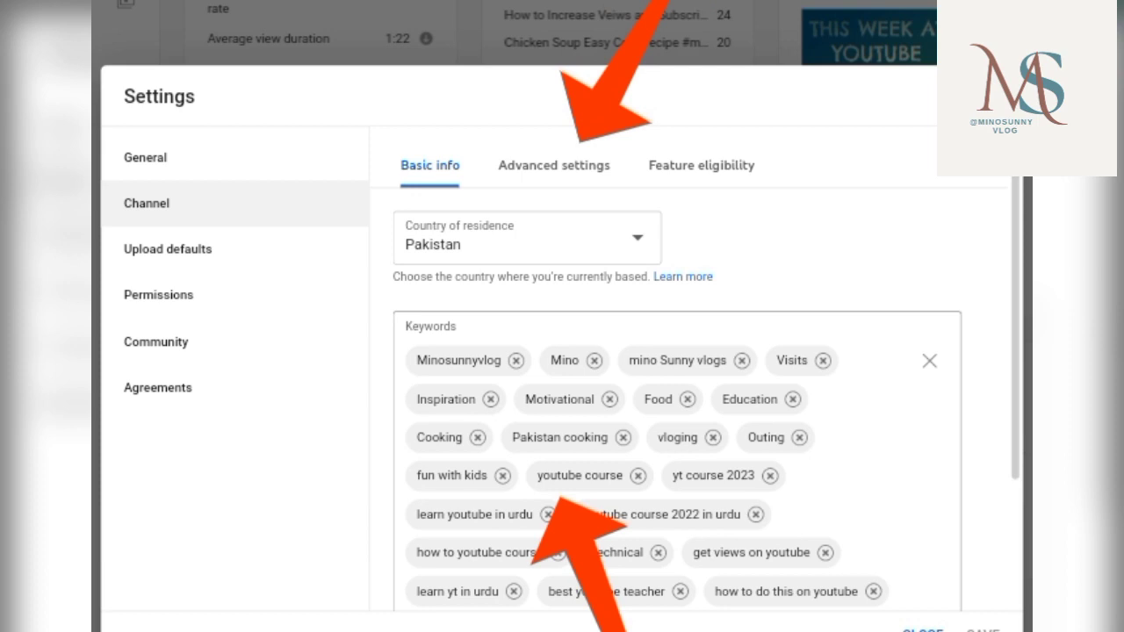
left_click(553, 165)
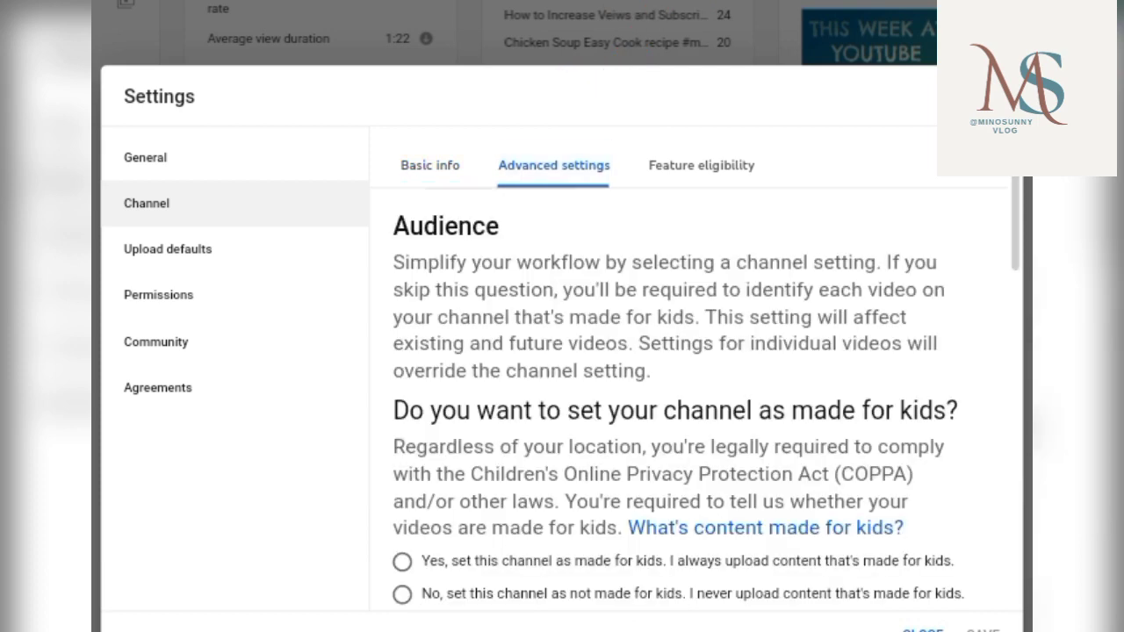
scroll(702, 395, "down", 3)
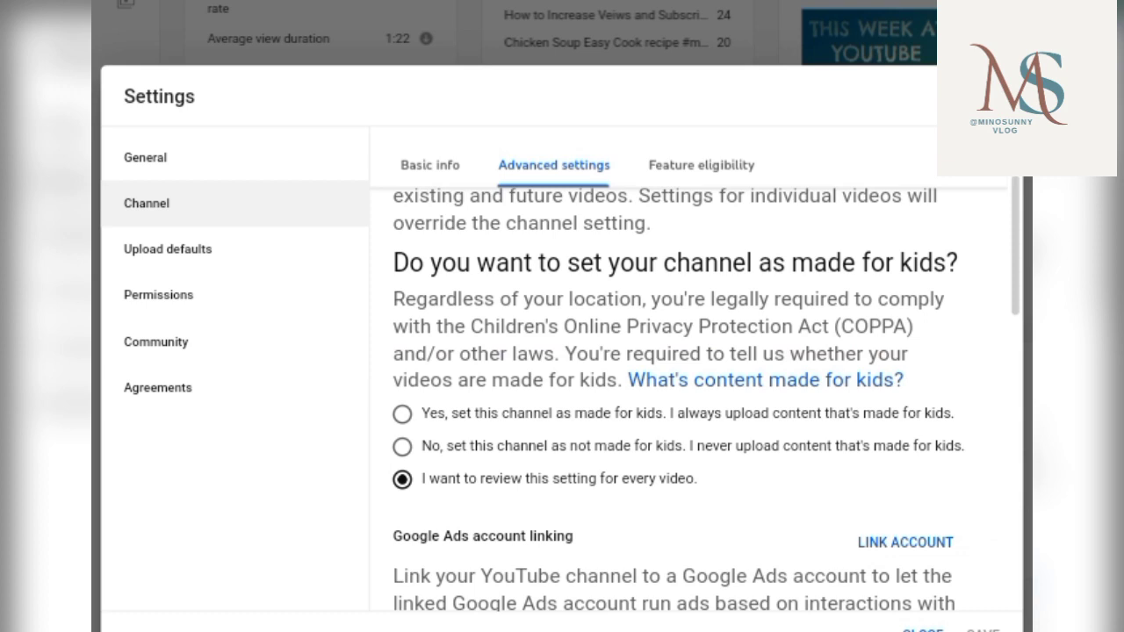
scroll(693, 395, "down", 2)
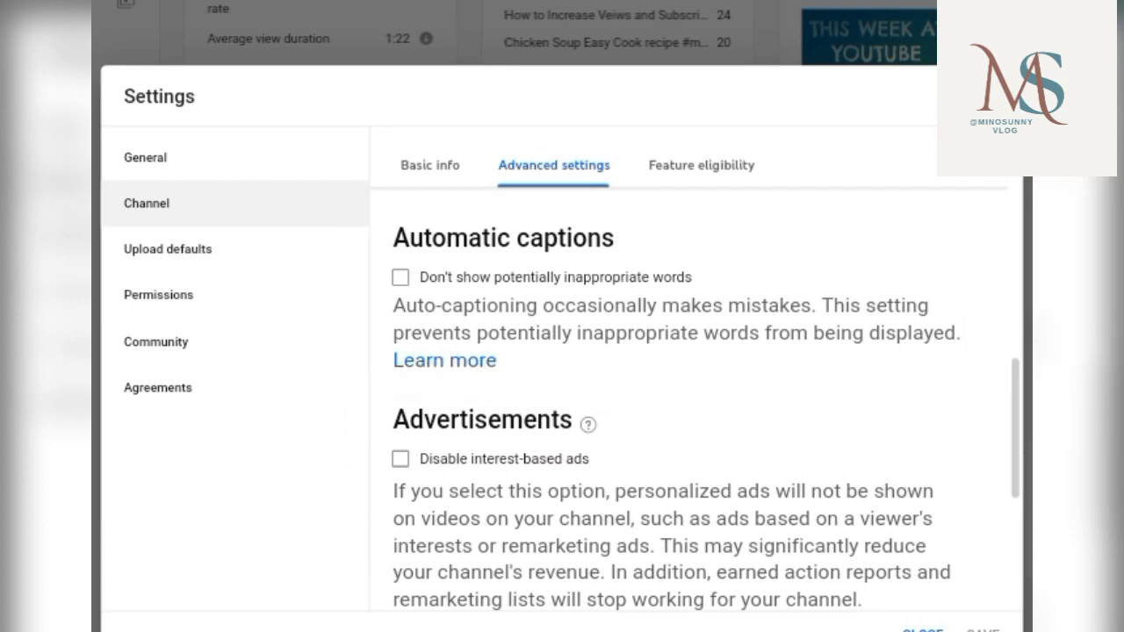
scroll(694, 395, "down", 4)
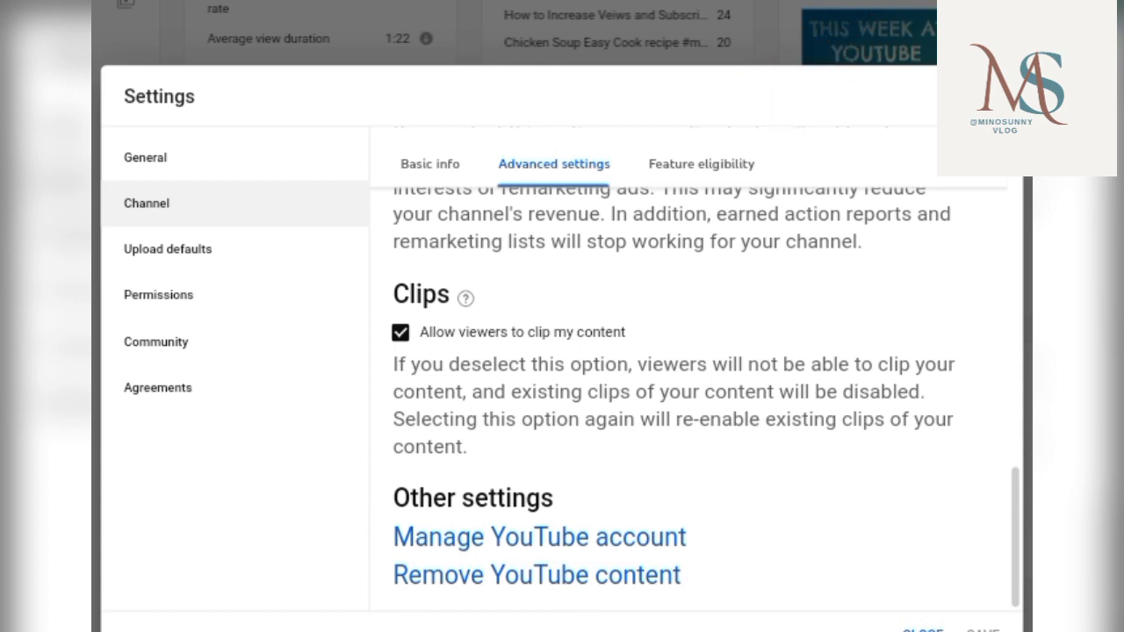
Step: Review the channel's feature eligibility for standard, intermediate and advanced features and their requirements
left_click(740, 158)
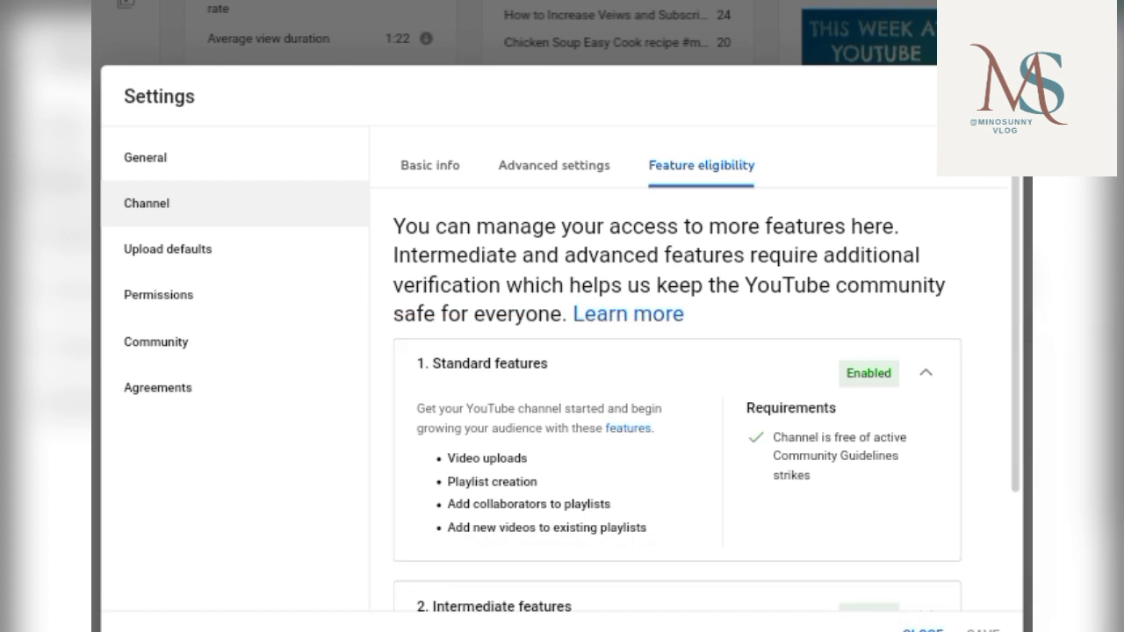
scroll(676, 395, "down", 3)
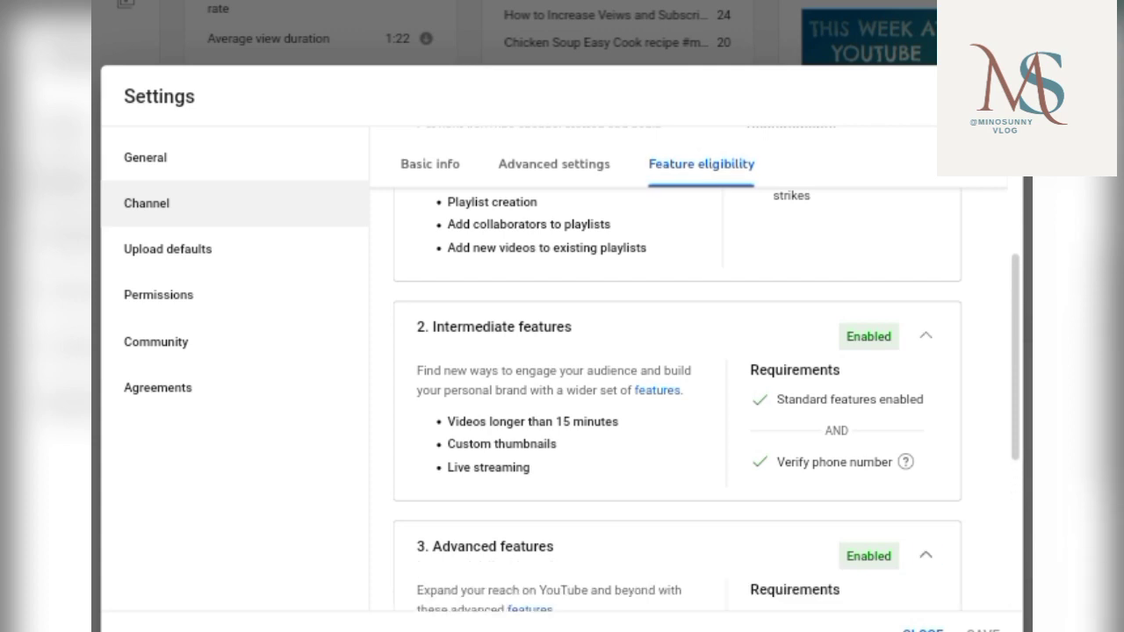
scroll(676, 395, "down", 3)
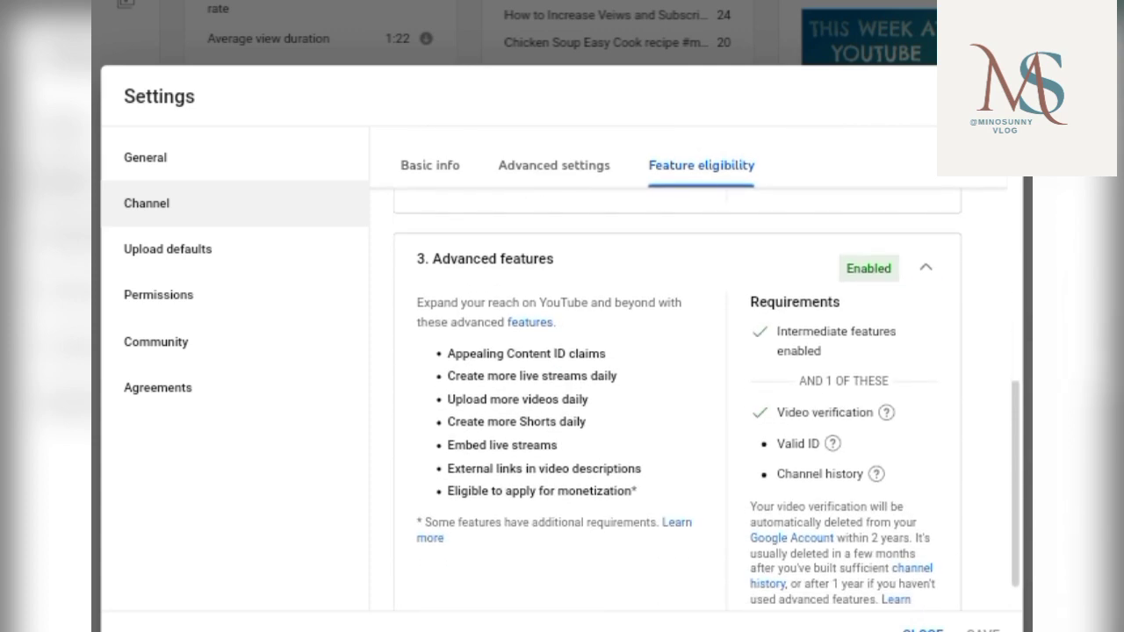
scroll(676, 395, "down", 1)
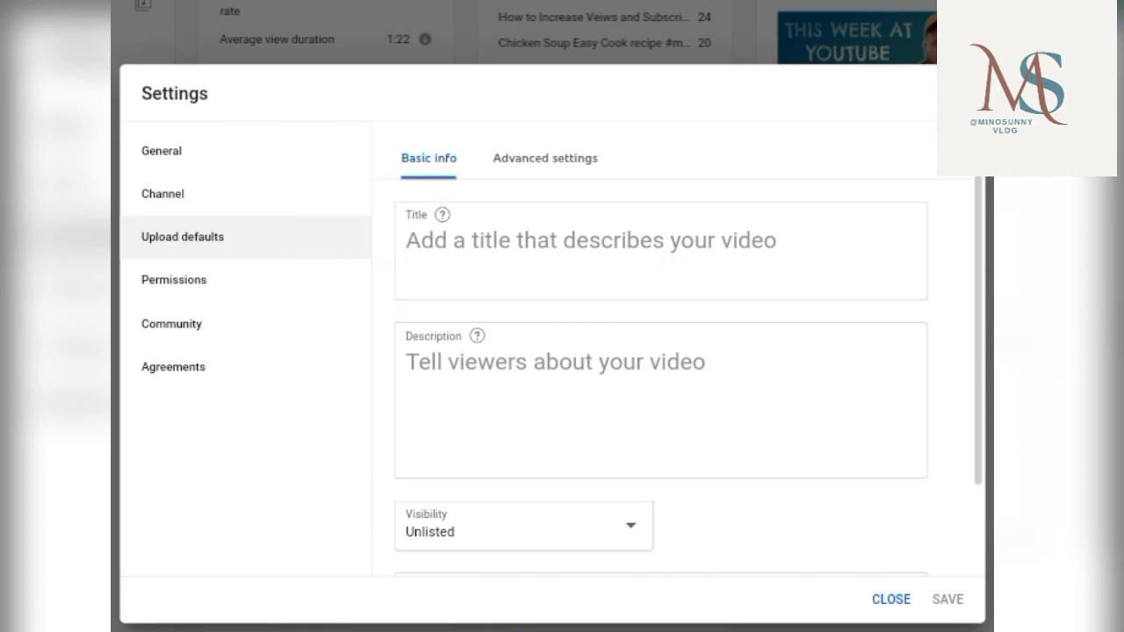
Step: Enter the hashtags "#minosunny,", "#mino," and "#sunnymino" on separate lines in the default upload description
left_click(404, 397)
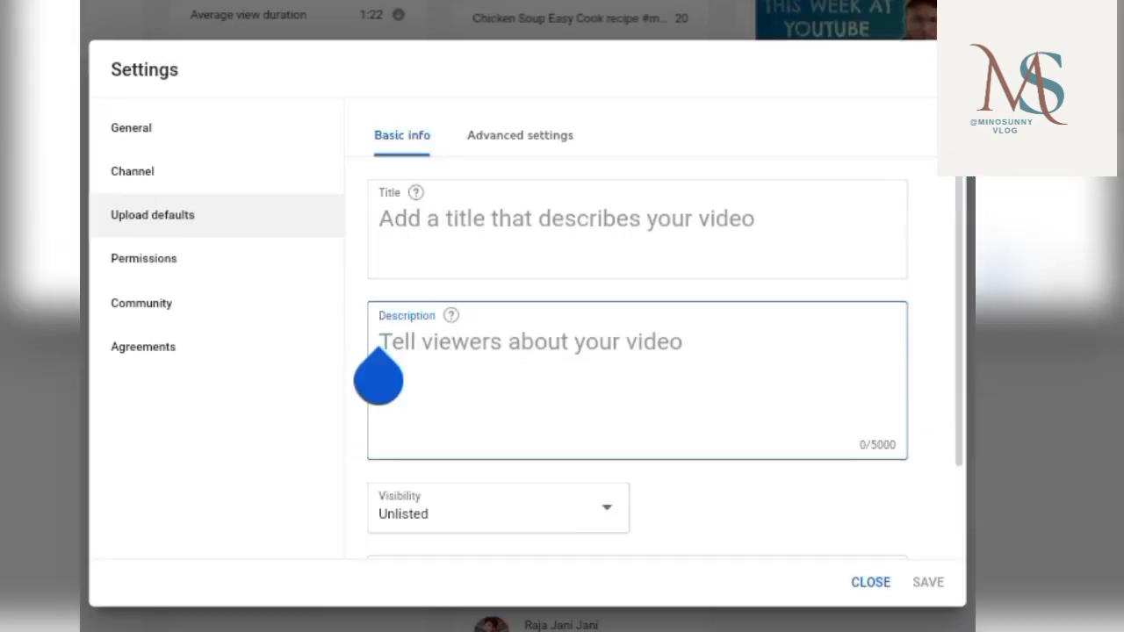
type("#minos")
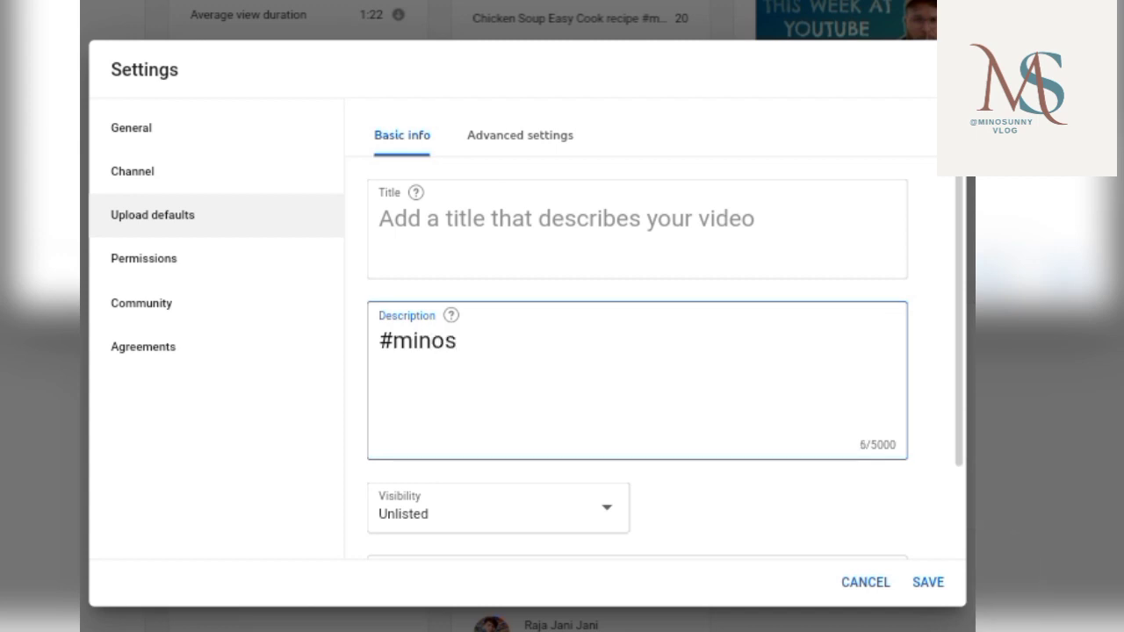
type("nny")
key("BackSpace")
key("BackSpace")
key("BackSpace")
type("unny,")
key("Return")
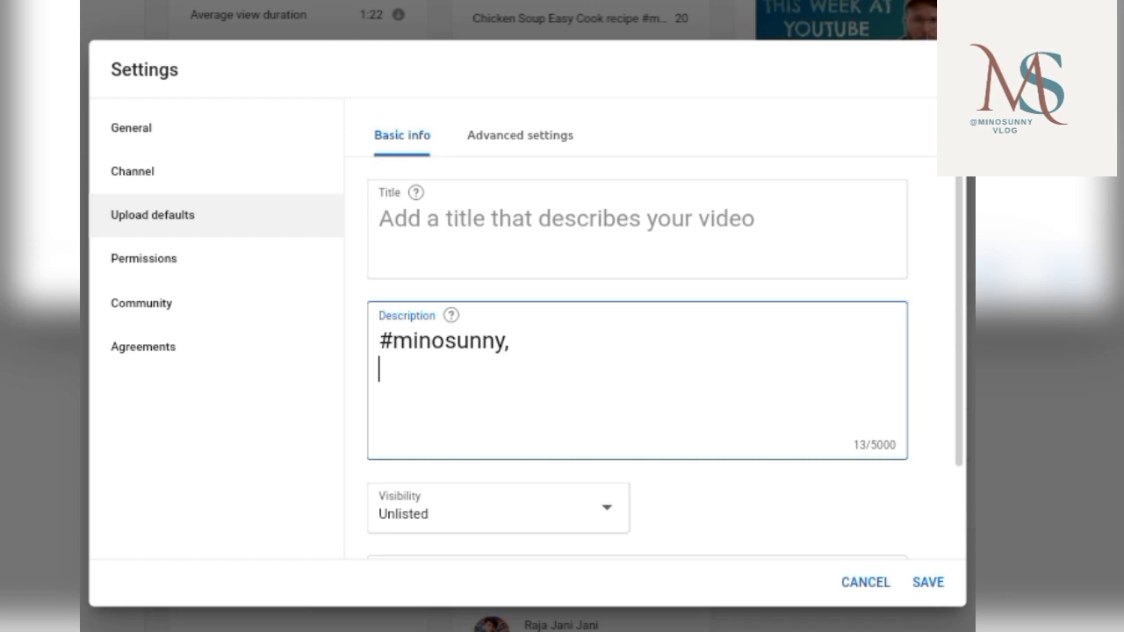
type("#mino")
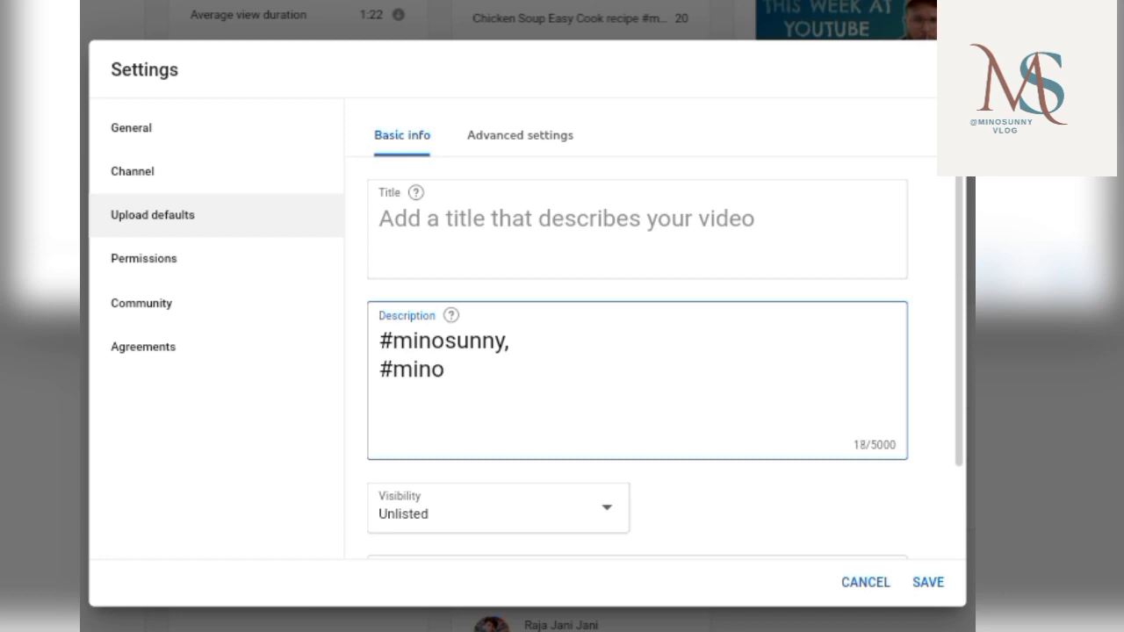
key("Return")
key("BackSpace")
key("BackSpace")
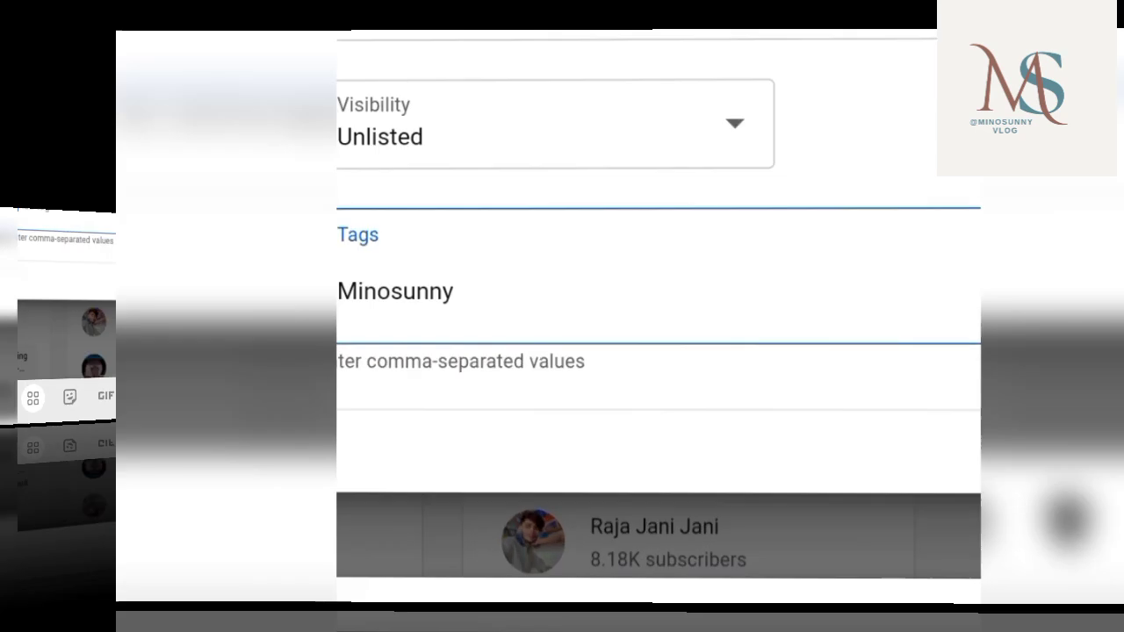
Step: Add the default upload tags Minosunny, Minosunnyvlog, education and YouTube
type(", ")
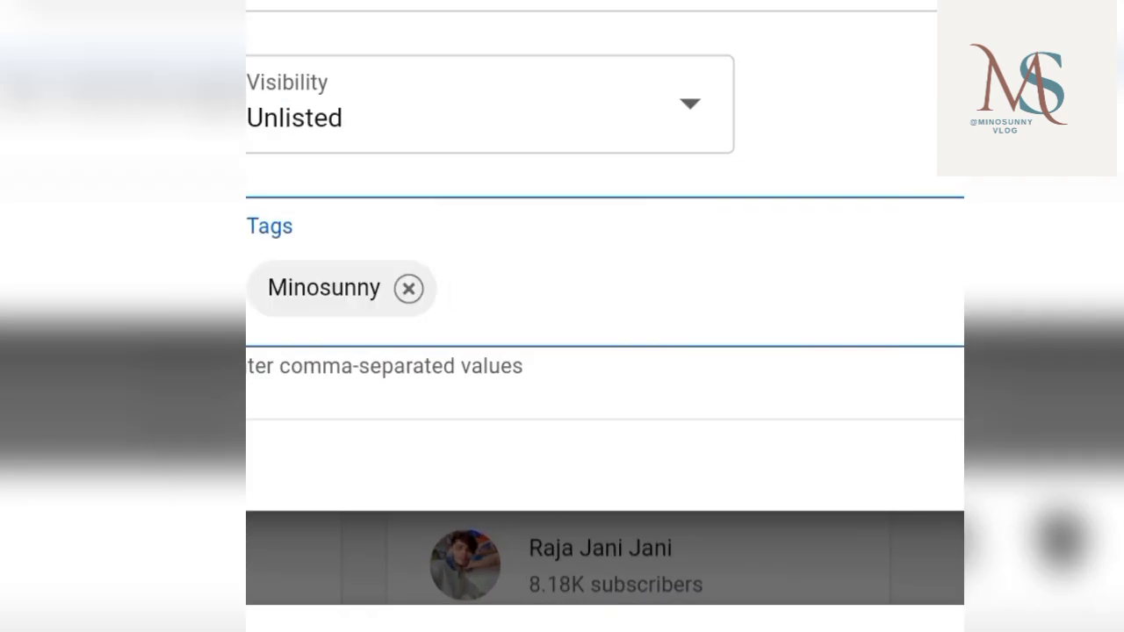
type("Mino")
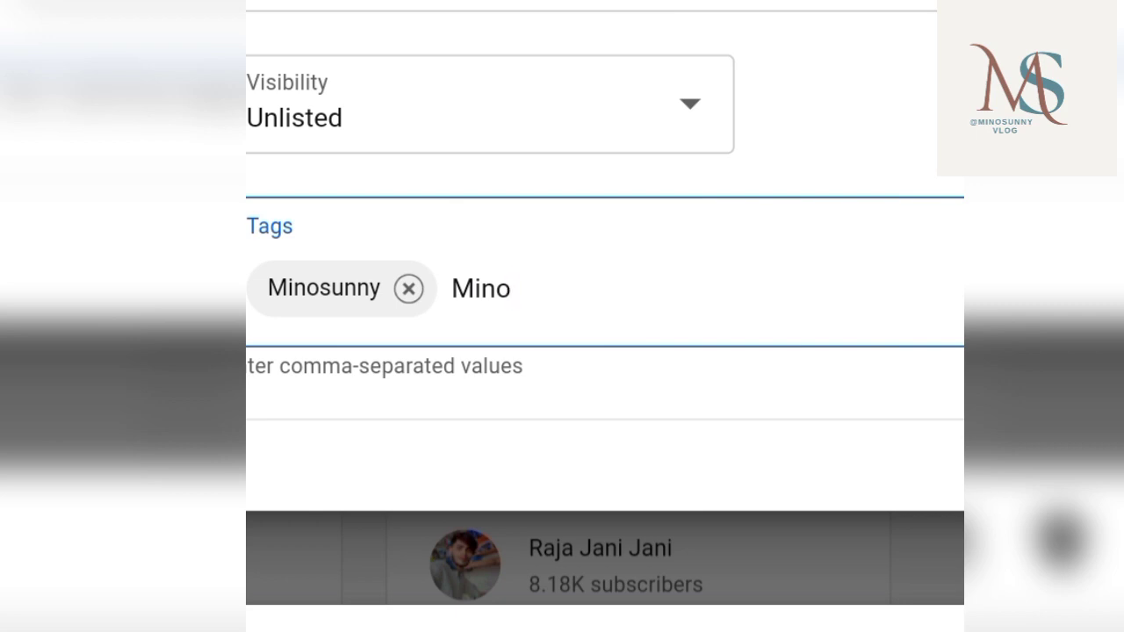
type("sunnyvlog, education, YouTube")
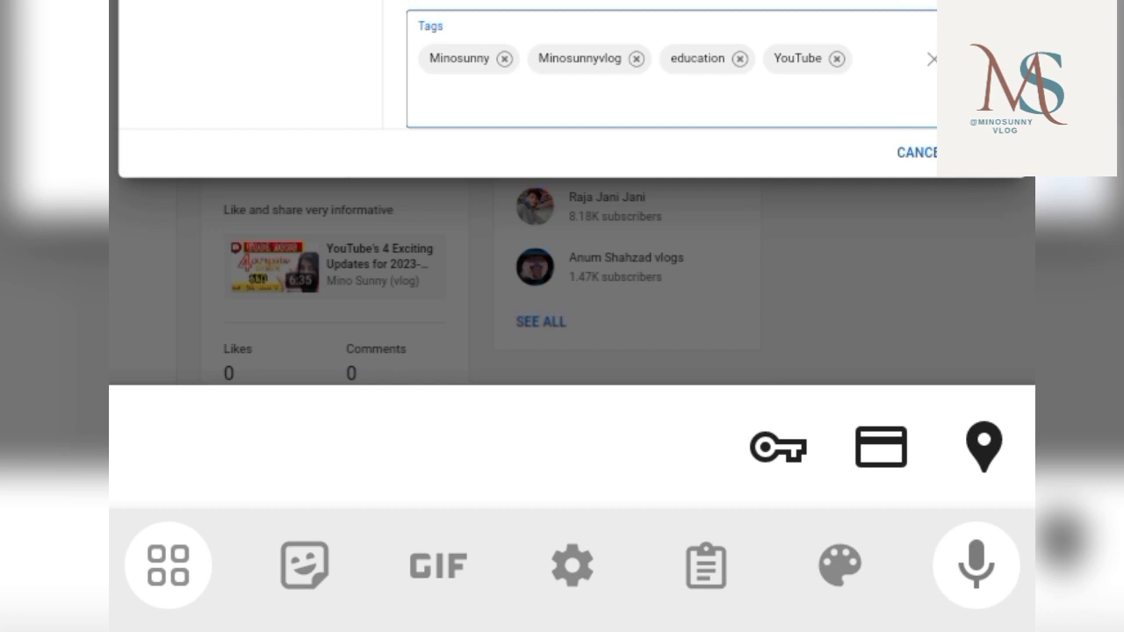
key("Escape")
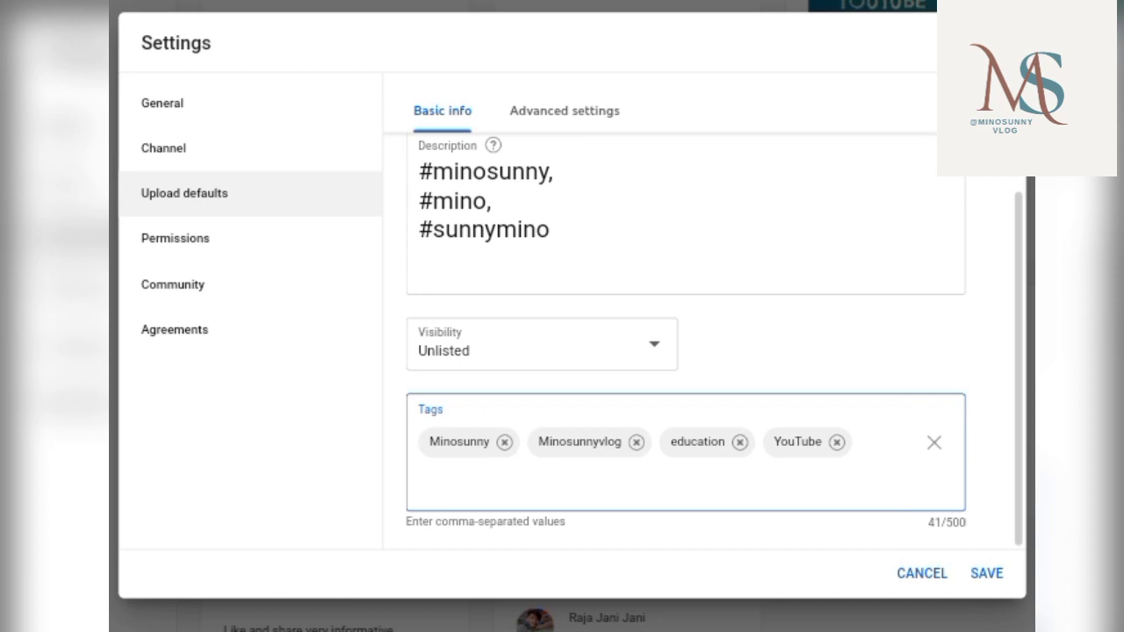
Step: In the advanced upload defaults, check the license options and choose Education as the video category
left_click(584, 111)
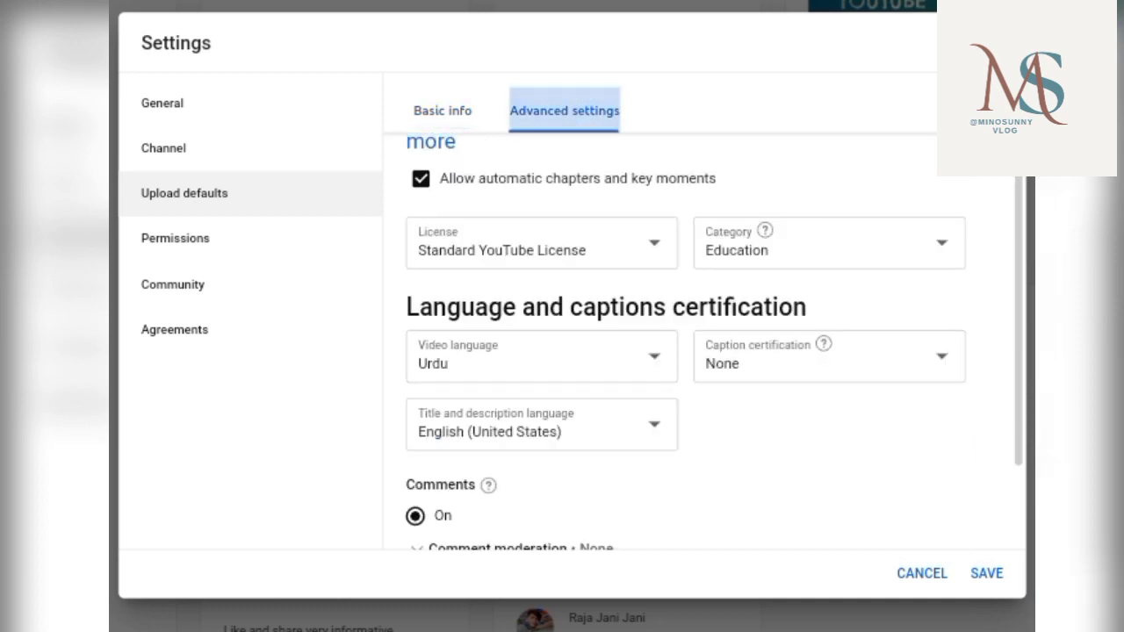
left_click_drag(829, 355, 830, 507)
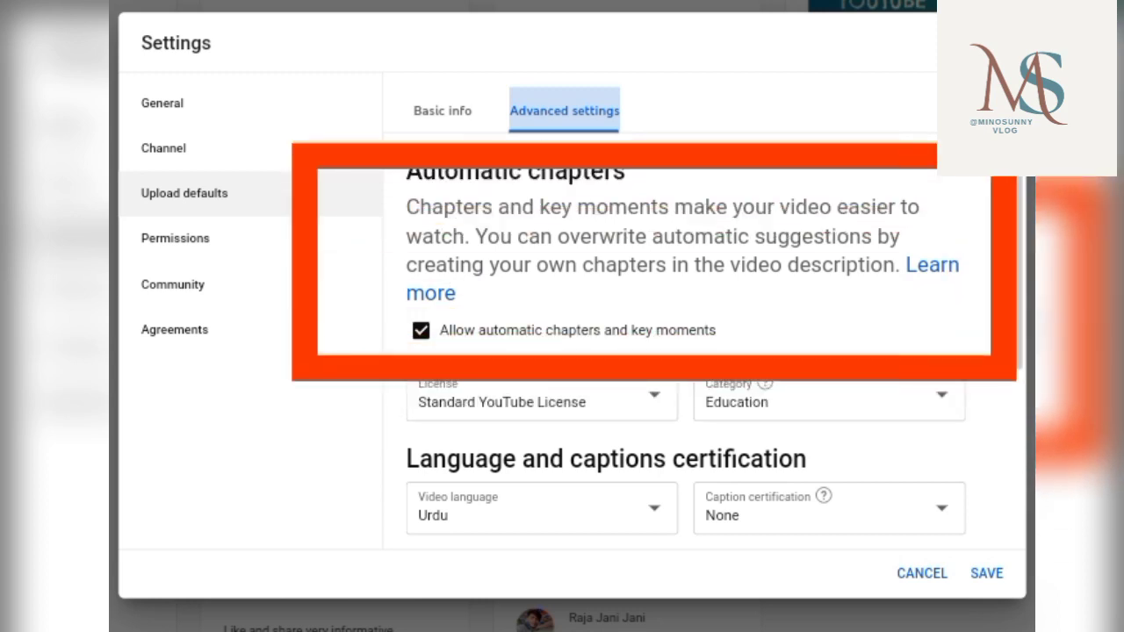
left_click(650, 395)
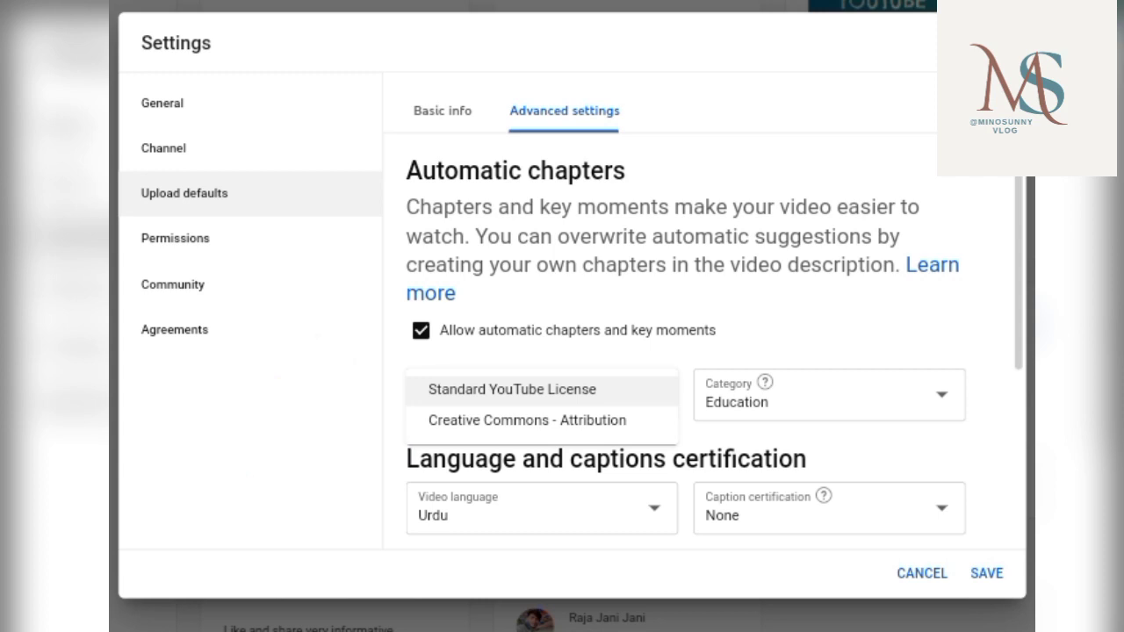
key("Escape")
left_click(957, 394)
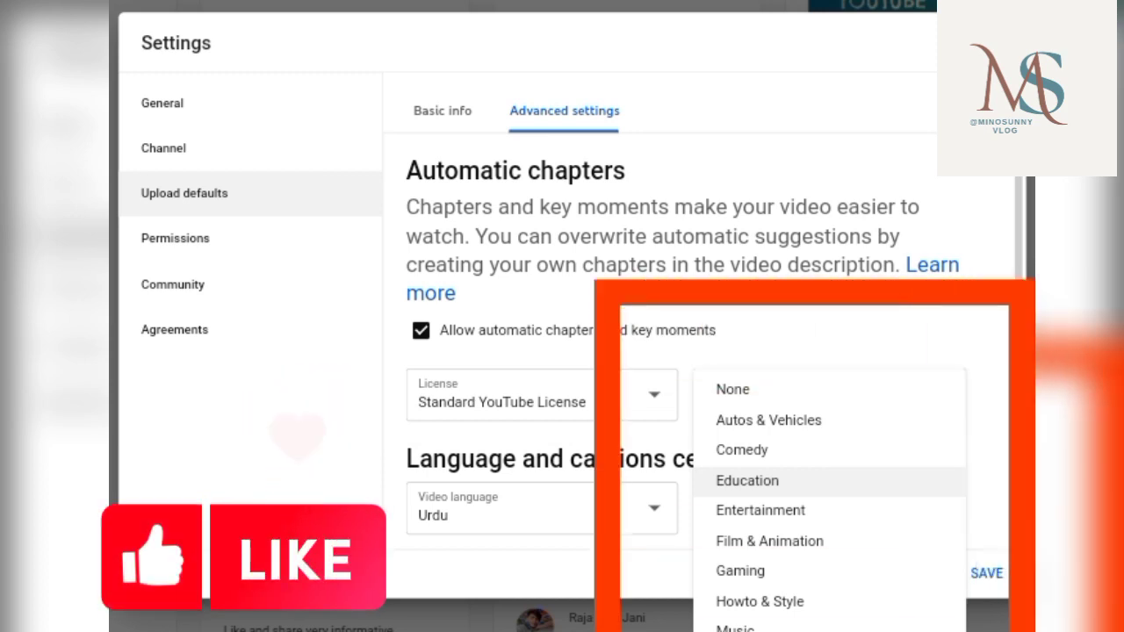
left_click(747, 481)
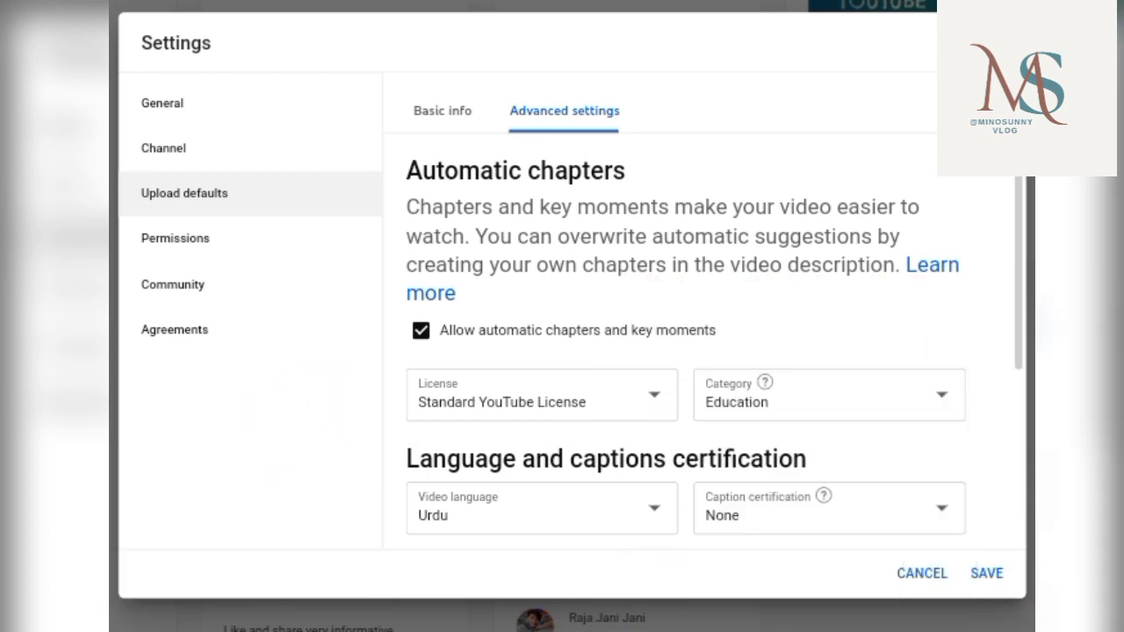
Step: Choose Urdu as the default video language and check the title language and comment settings
left_click(653, 507)
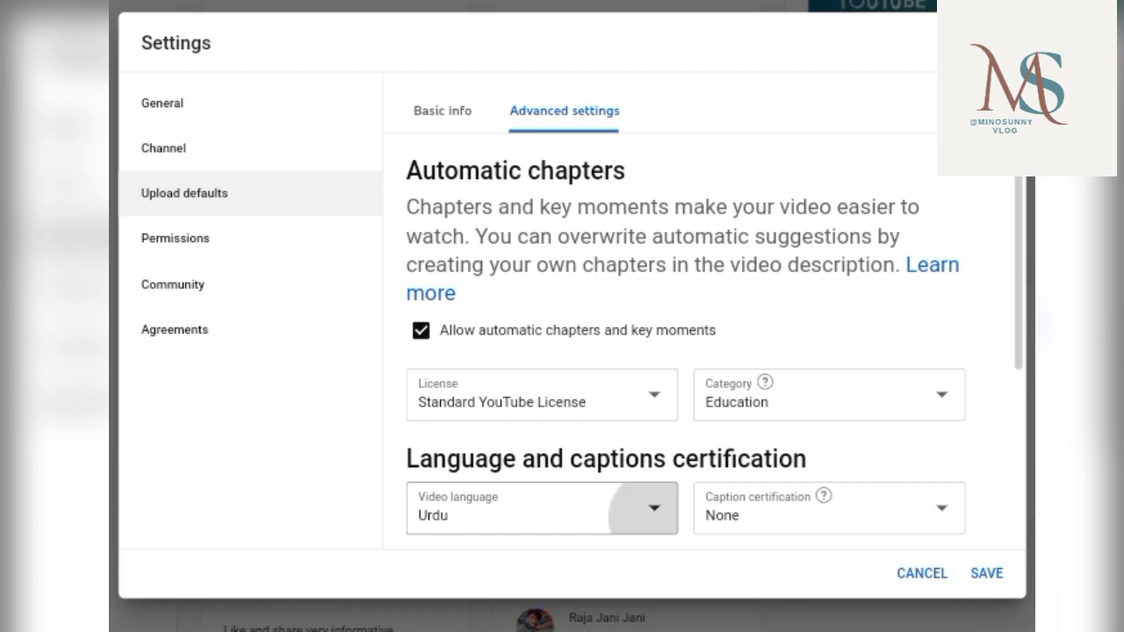
left_click(445, 86)
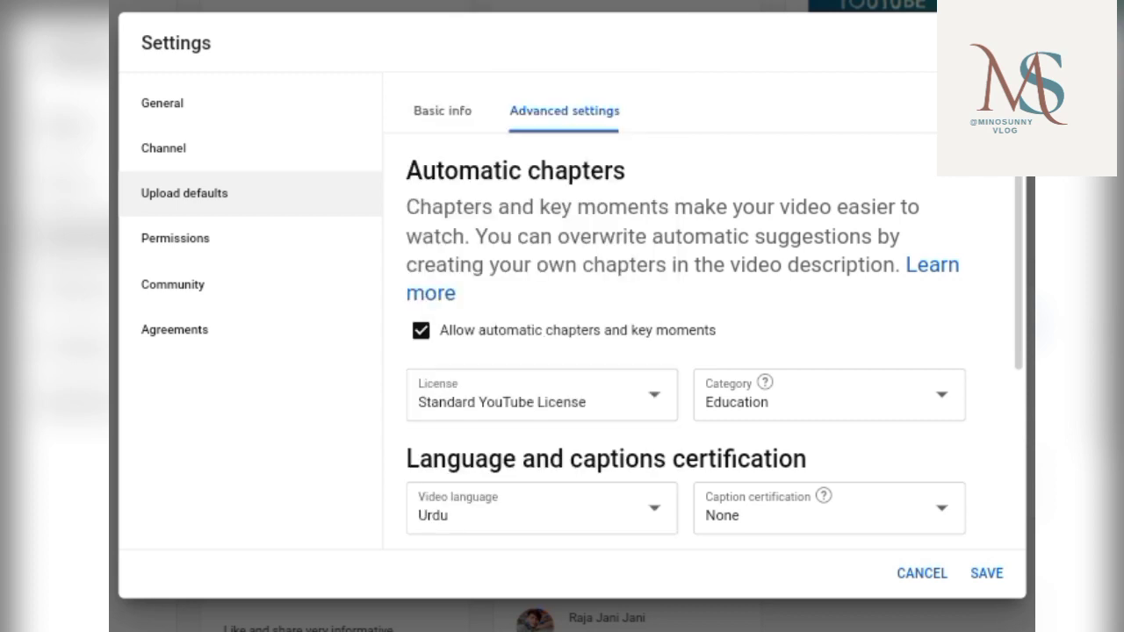
scroll(702, 351, "down", 3)
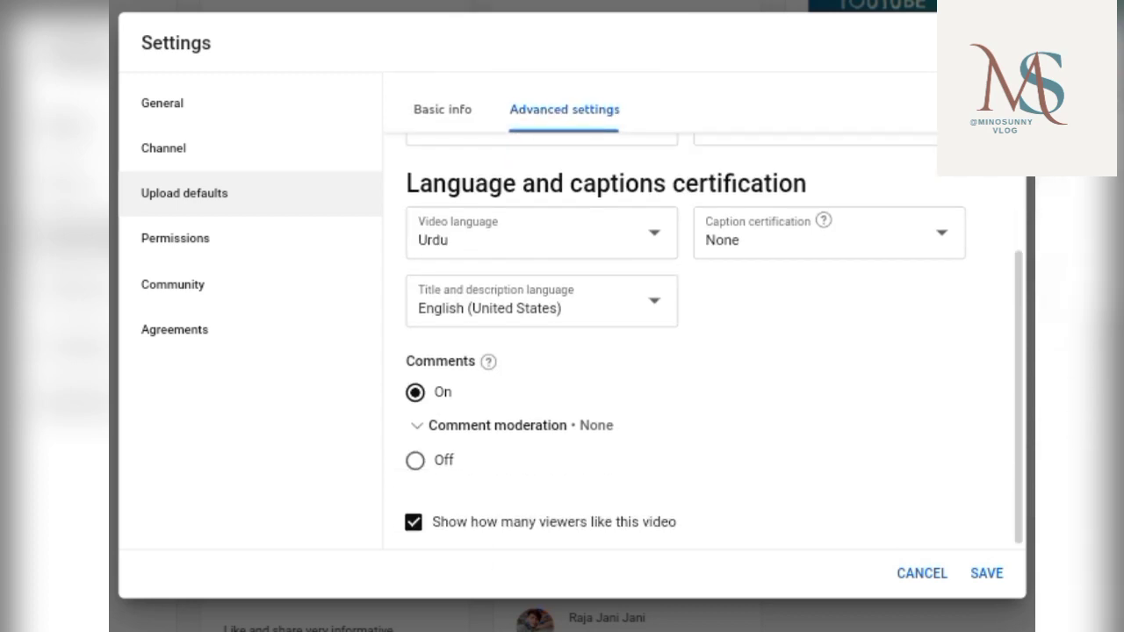
scroll(702, 351, "down", 1)
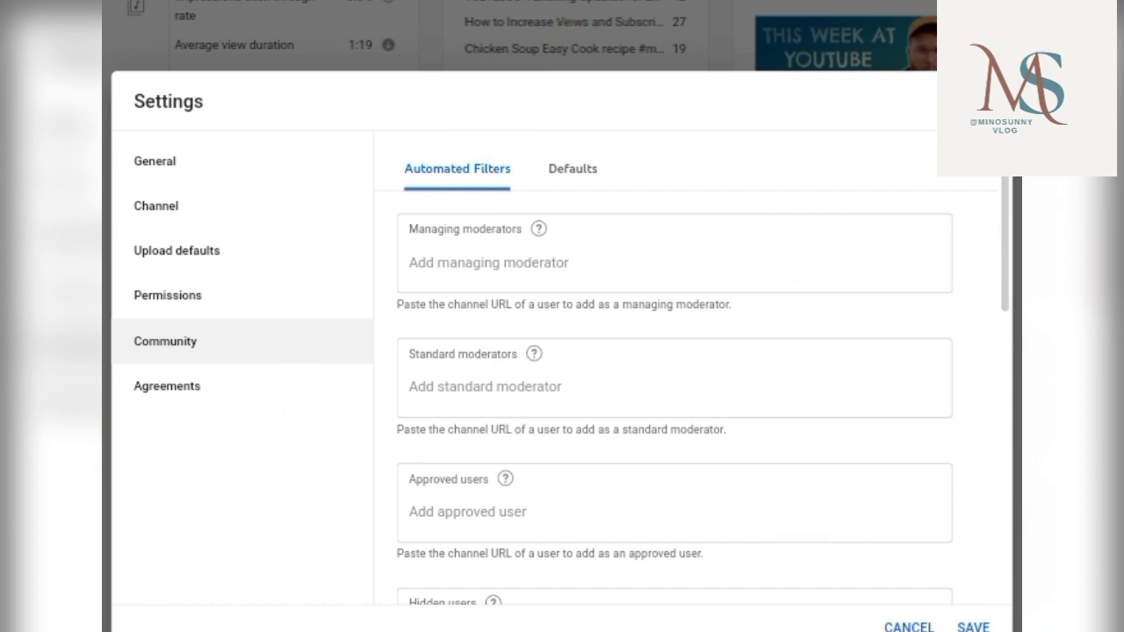
Step: Review the community automated filters, covering approved and hidden users, live redirects, blocked words and link blocking
scroll(693, 395, "down", 3)
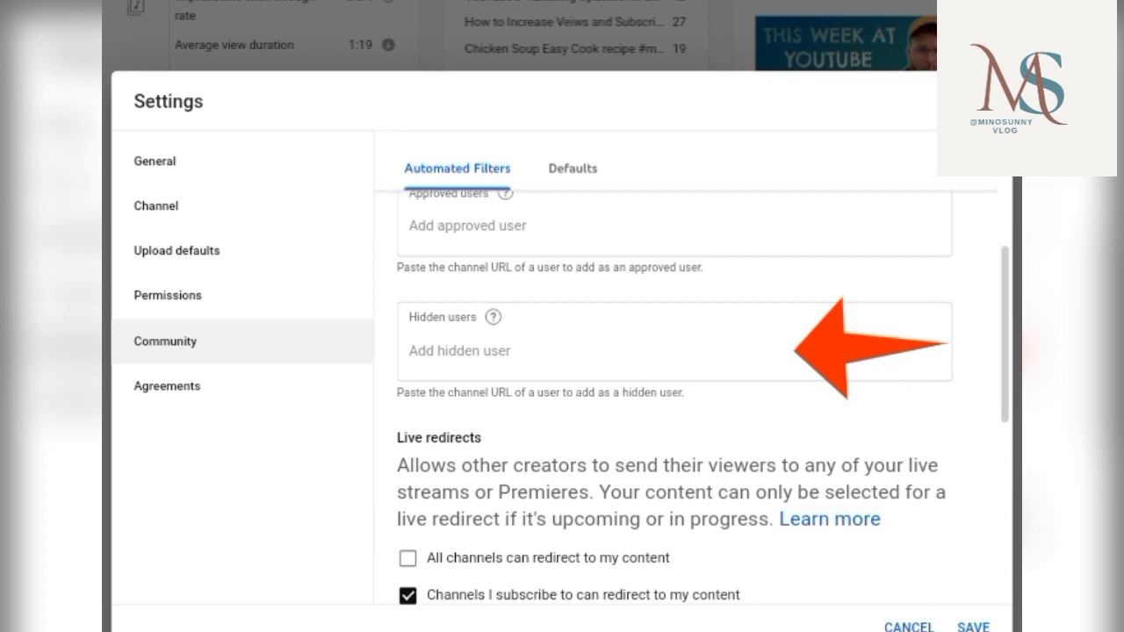
scroll(693, 368, "down", 3)
scroll(694, 351, "up", 2)
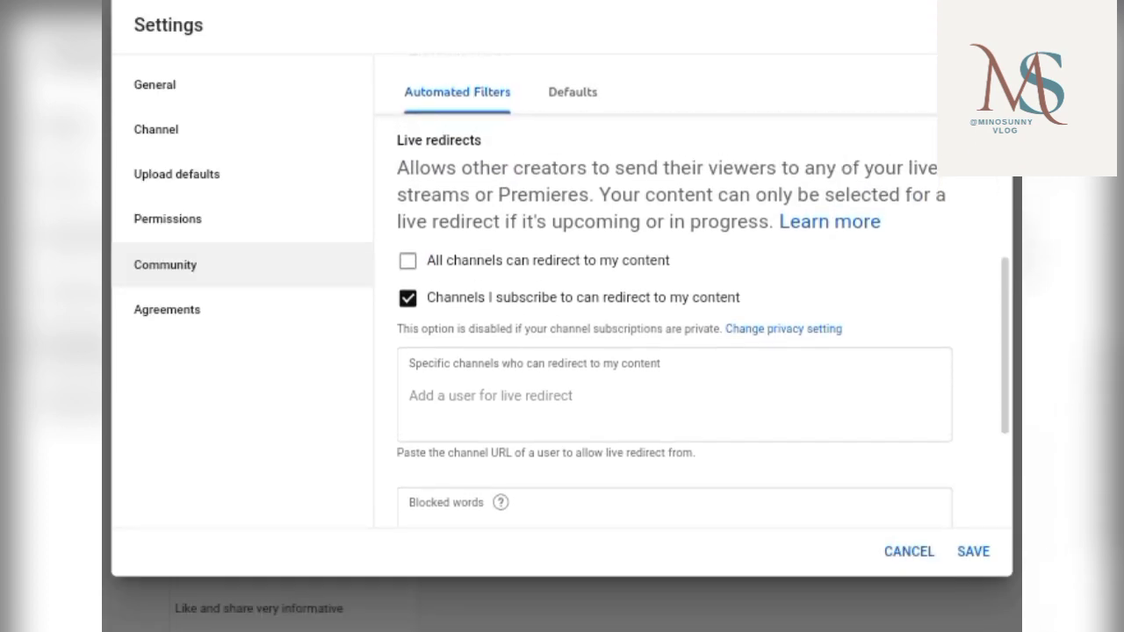
scroll(694, 316, "up", 1)
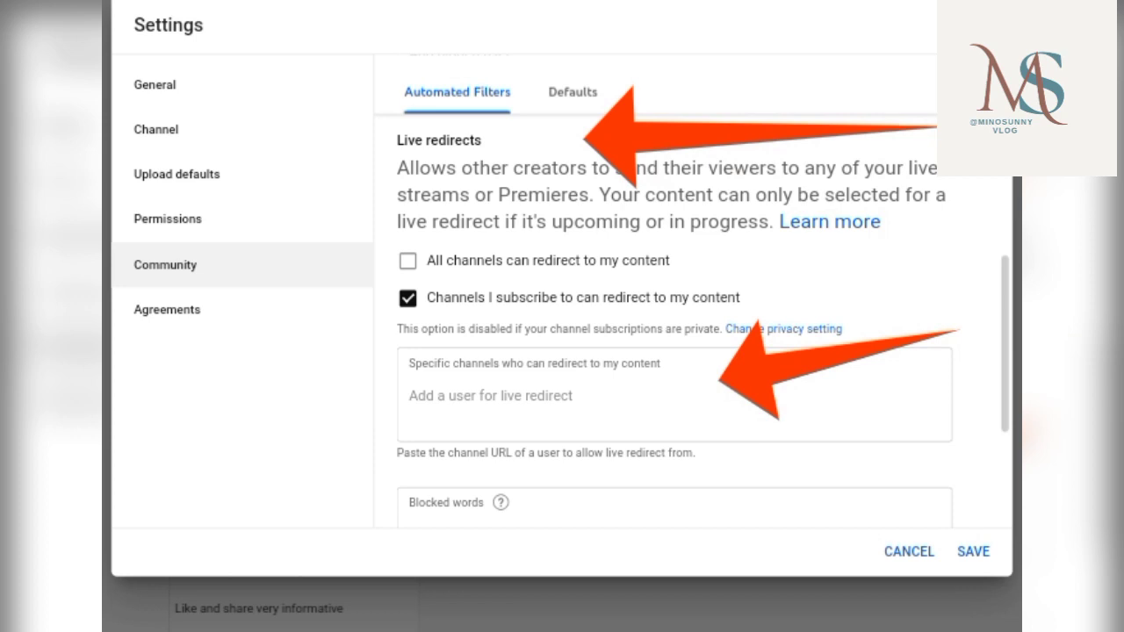
scroll(693, 307, "down", 3)
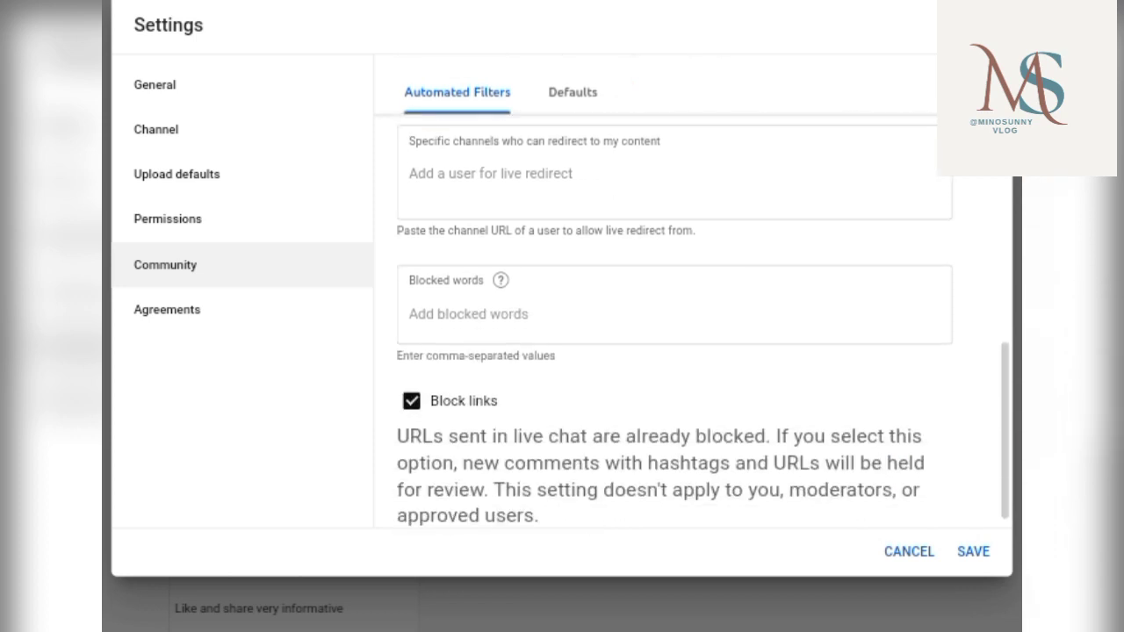
scroll(675, 325, "down", 1)
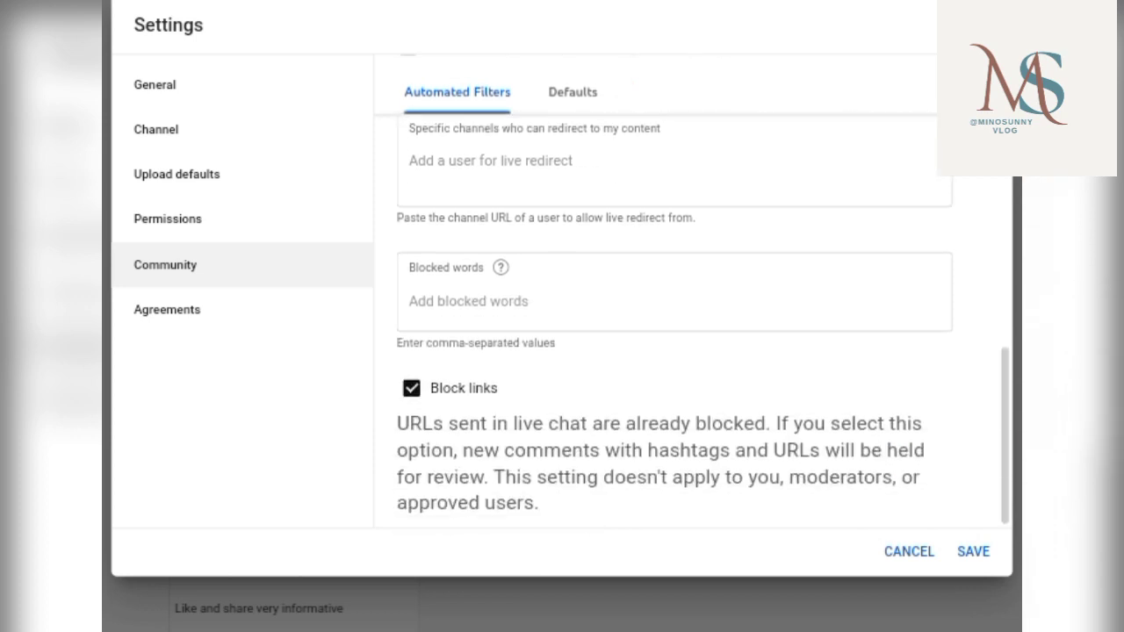